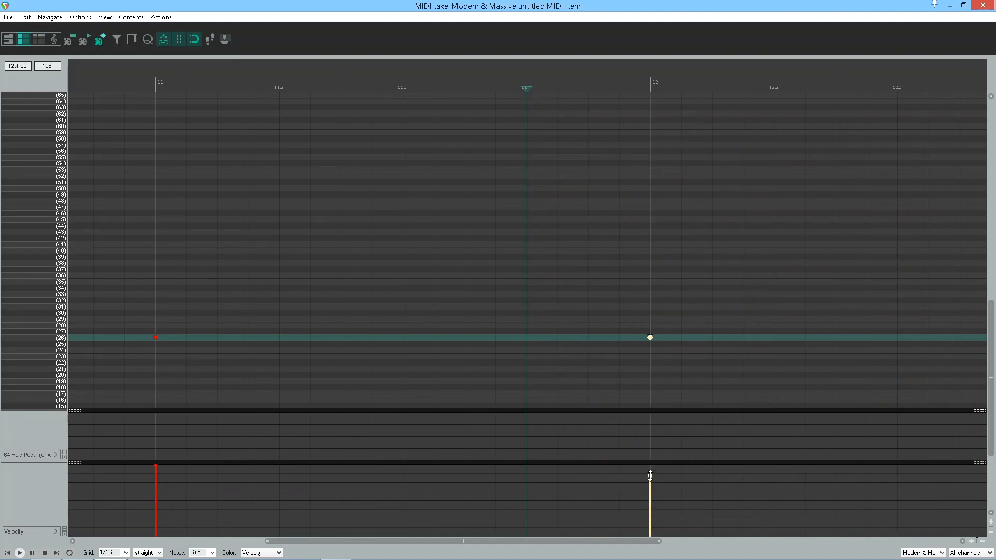
Play back the note at bar 12 in the Modern & Massive MIDI take.
key(space)
key(space)
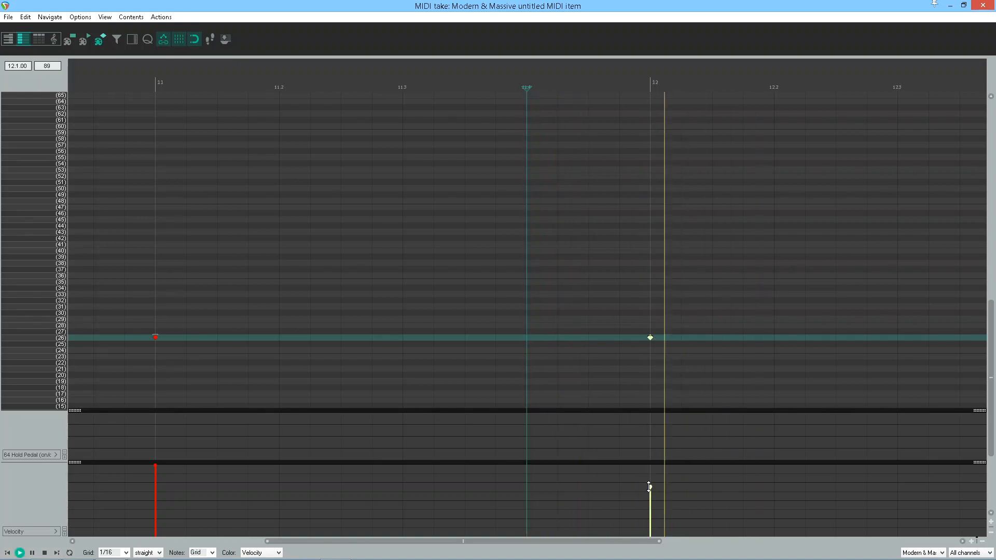
key(space)
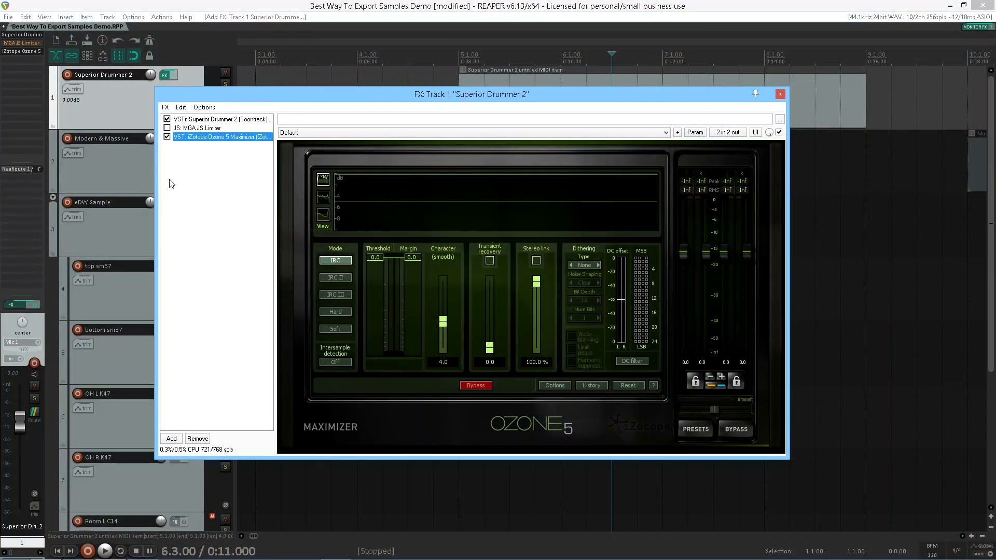
Remove the Ozone 5 Maximizer from the Superior Drummer 2 track, enable its MGA JS Limiter and close the effects window.
right_click(188, 143)
click(212, 261)
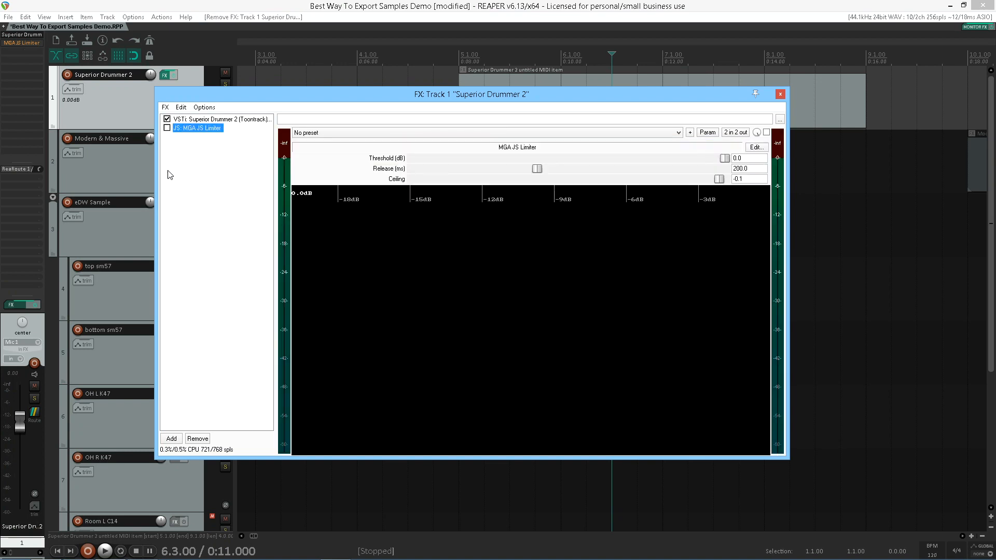
click(168, 128)
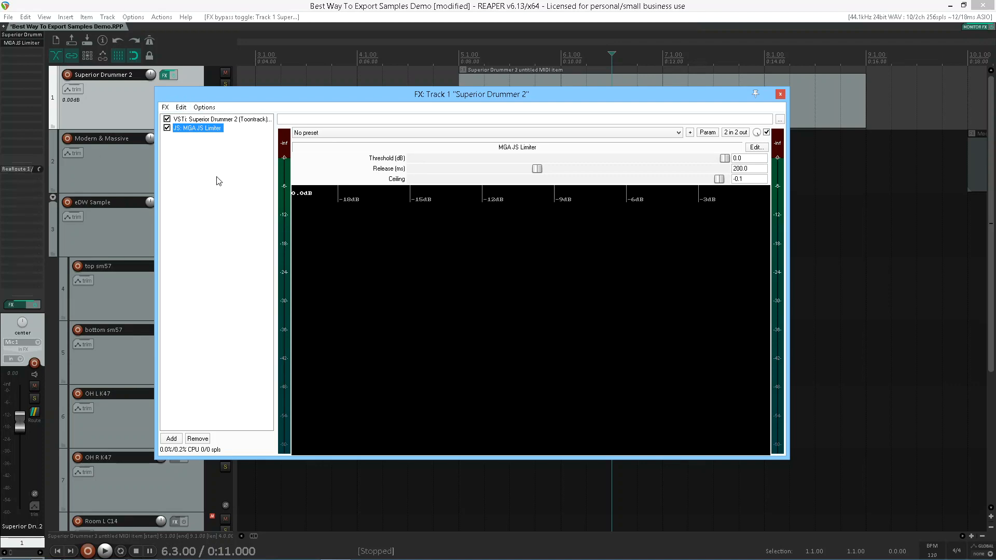
click(780, 94)
Render the time range 7.1.00 to 8.2.00 as test1 and reveal the rendered file in its folder.
drag(662, 60, 790, 60)
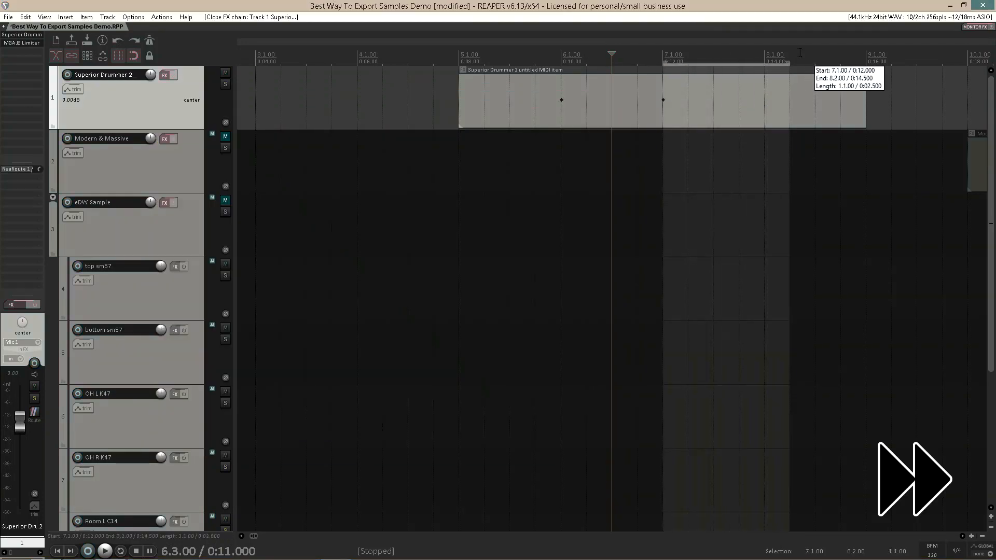
click(8, 17)
click(29, 180)
click(523, 390)
click(475, 357)
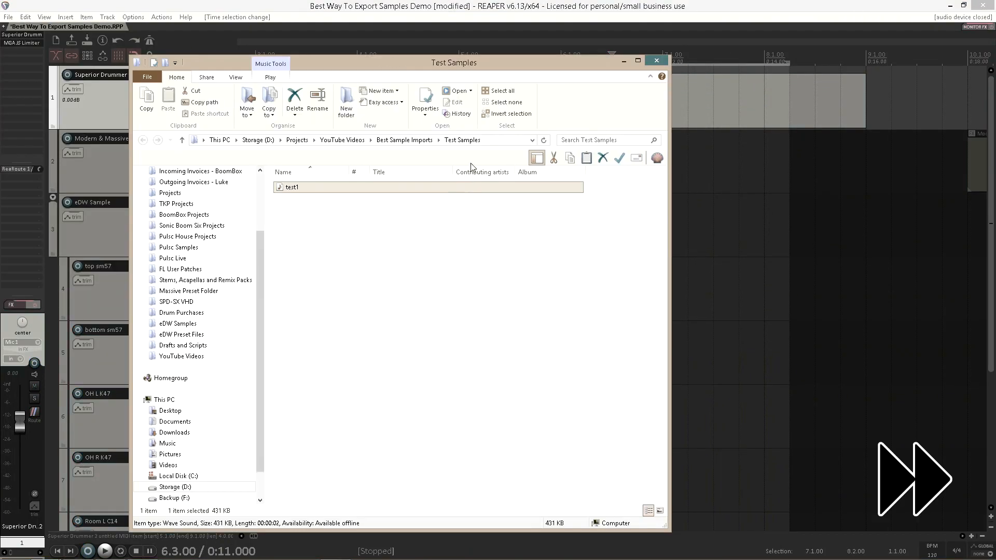
click(535, 356)
mouse_move(122, 549)
click(176, 493)
drag(75, 198, 496, 223)
right_click(120, 244)
click(151, 249)
drag(157, 280, 211, 234)
click(174, 202)
text(mga)
double_click(411, 161)
click(56, 62)
key(Delete)
click(384, 36)
key(Delete)
Clear the time selection and close the Superior Drummer 2 effects window.
click(479, 316)
click(659, 83)
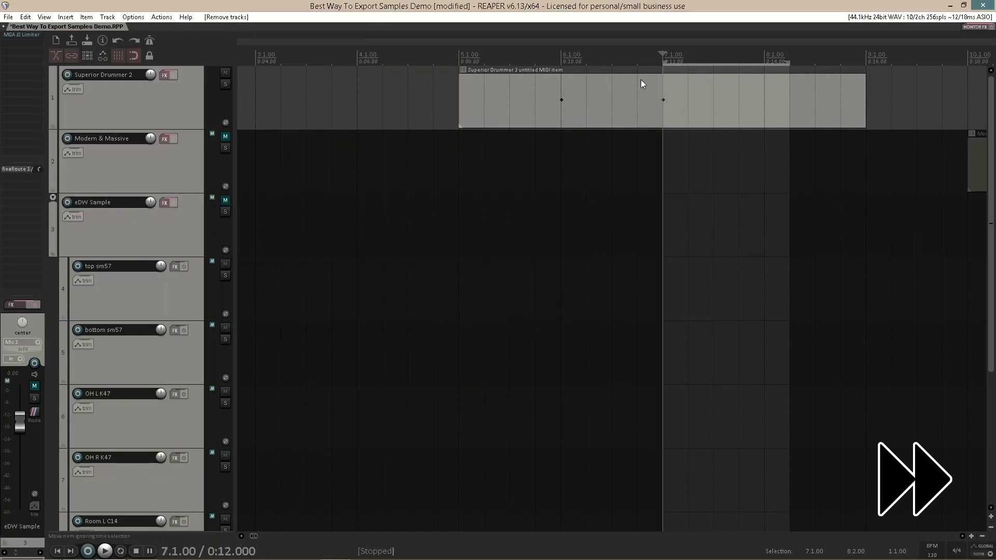
key(Escape)
scroll(640, 85, up, 3)
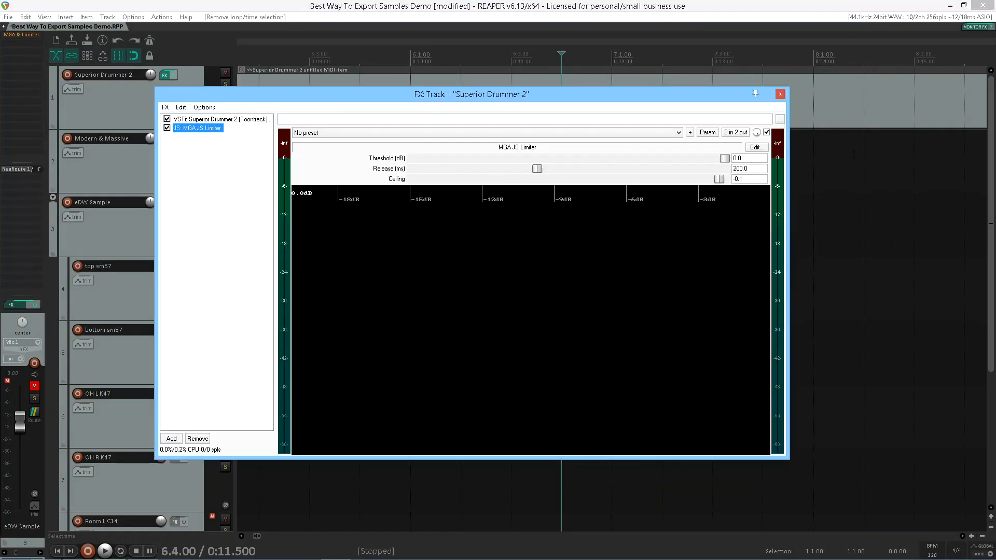
click(779, 94)
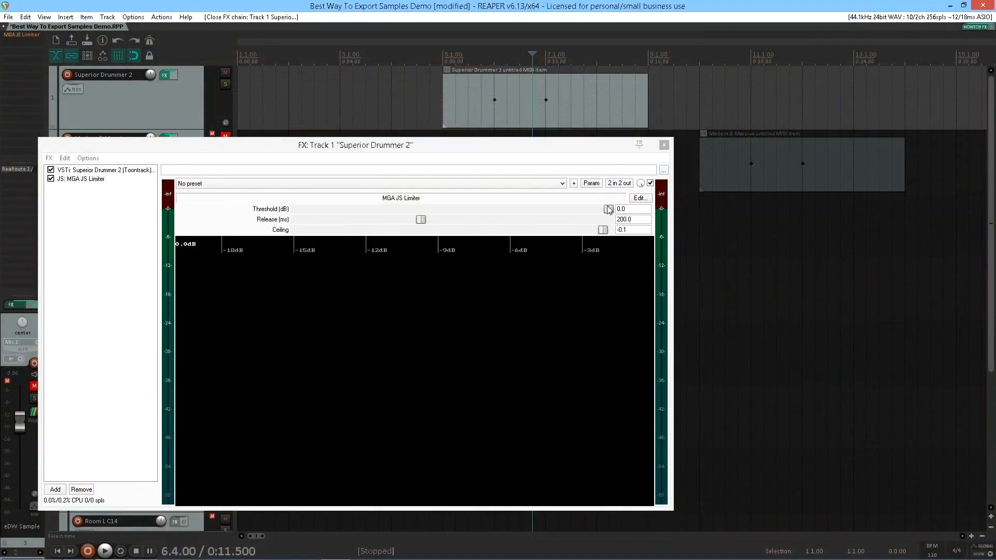
Select the Superior Drummer 2 track and play its hit at bar 7 to check the peak level with the limiter threshold at 0.0 dB.
mouse_move(608, 210)
mouse_down()
mouse_move(558, 214)
mouse_move(612, 214)
mouse_up()
drag(582, 149, 781, 152)
key(space)
key(space)
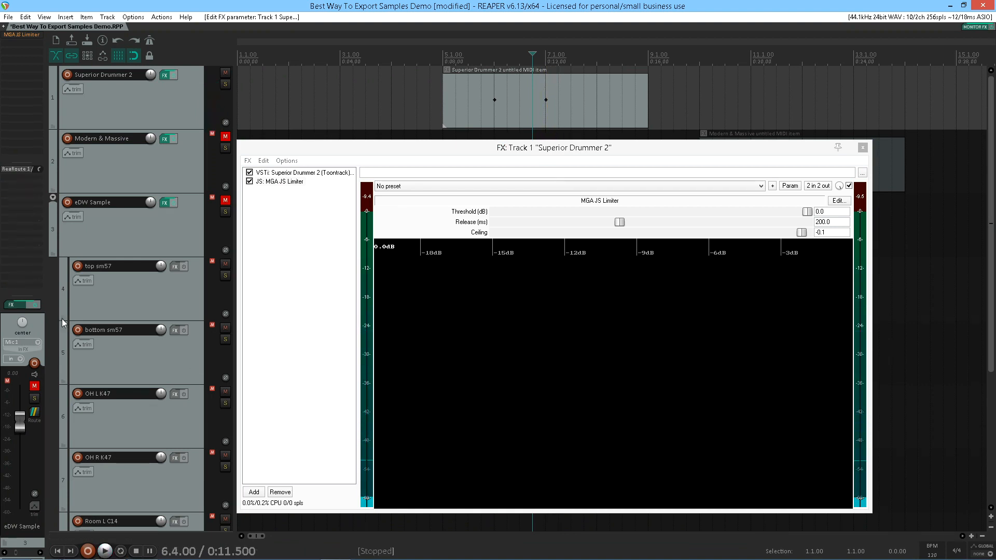
click(109, 115)
key(space)
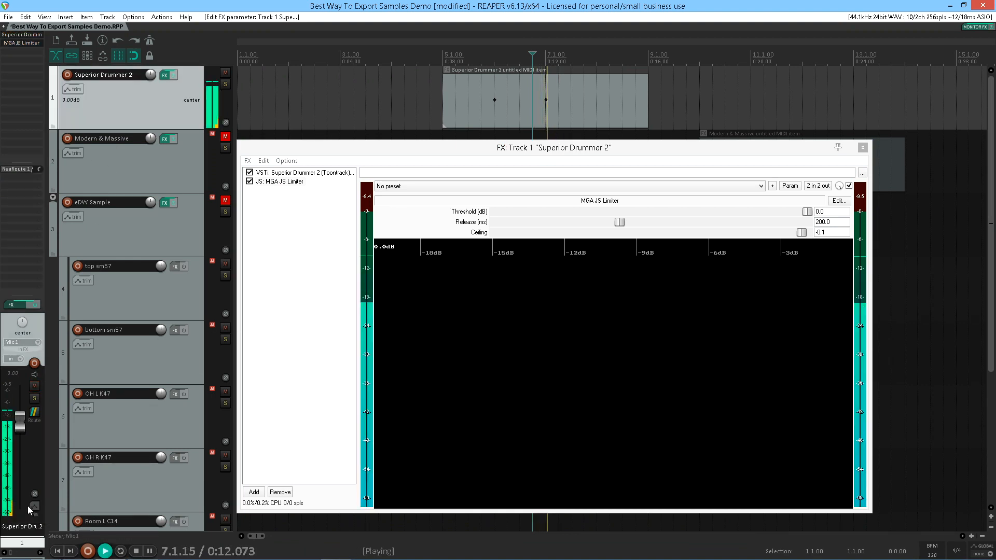
key(space)
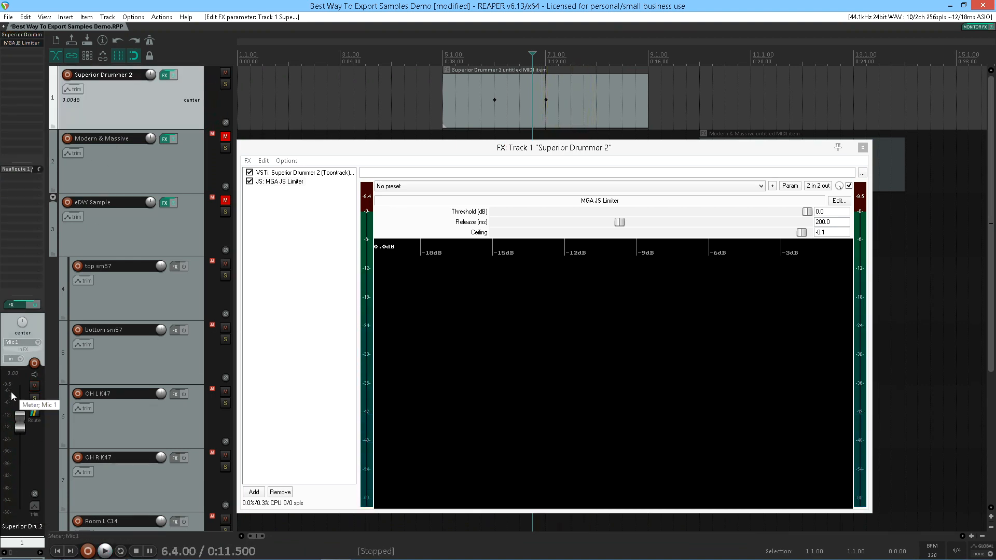
key(space)
key(space)
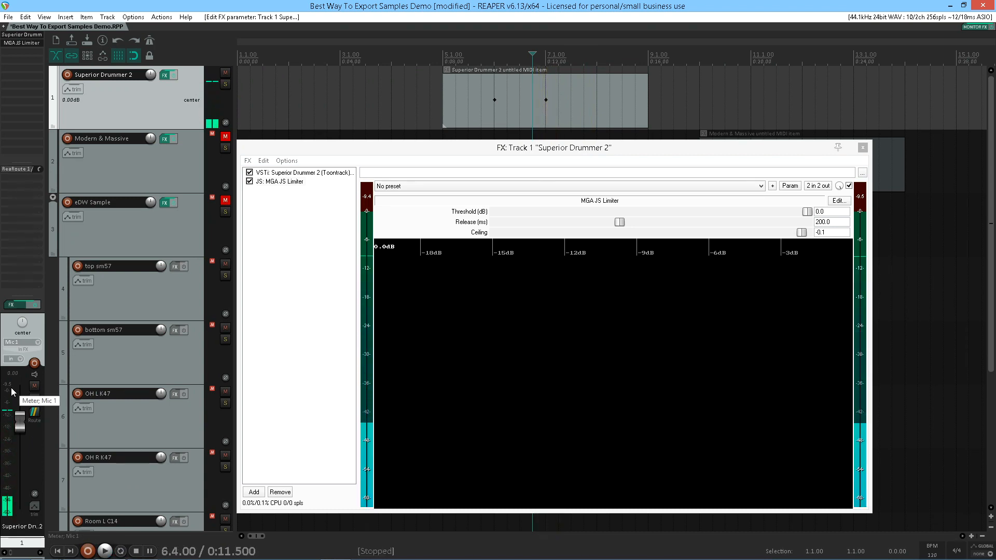
Lower the MGA JS Limiter threshold to -9.5 dB, readjust it to -9.0 dB and audition the snare hit.
drag(807, 212, 707, 220)
key(space)
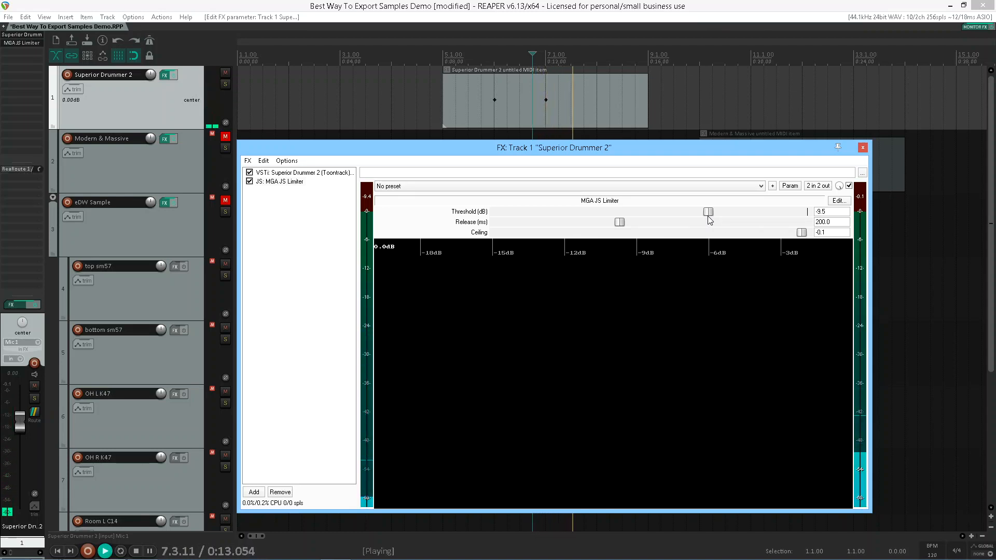
key(space)
drag(706, 220, 715, 217)
key(space)
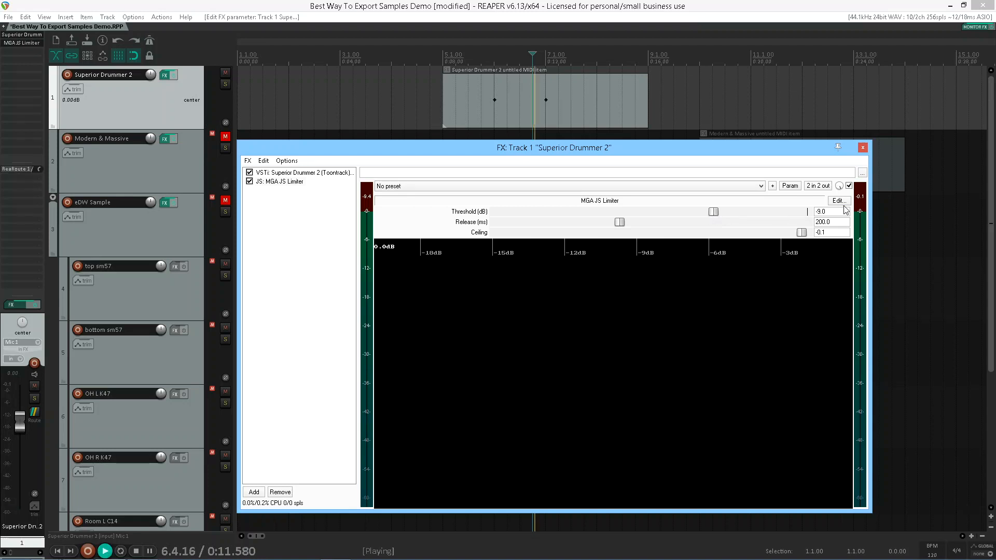
Lower the limiter threshold to -11.8 dB and audition the snare hit.
drag(711, 216, 689, 216)
key(space)
key(space)
key(space)
key(space)
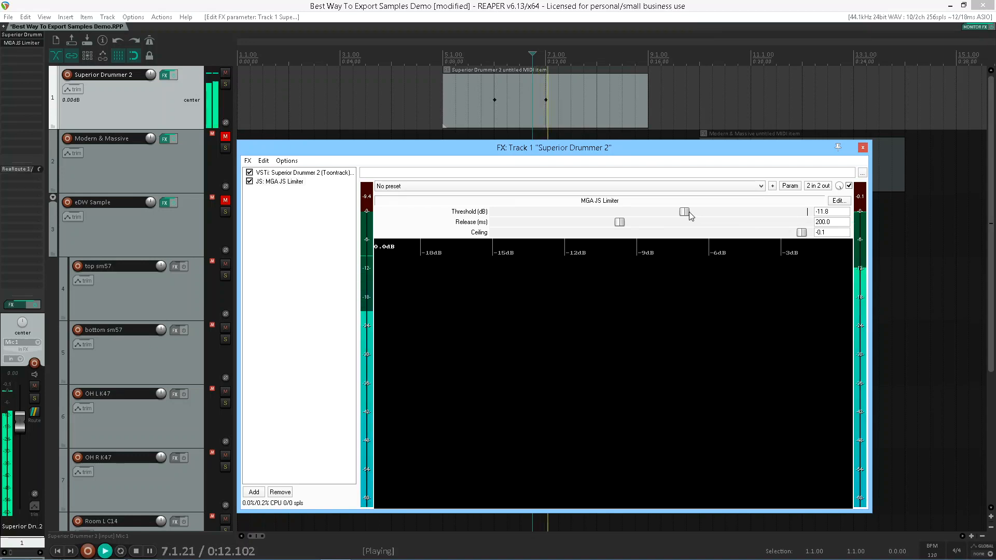
Set the limiter threshold to -13.5 dB, audition the snare hit and close the effects window.
drag(685, 216, 667, 216)
key(space)
key(space)
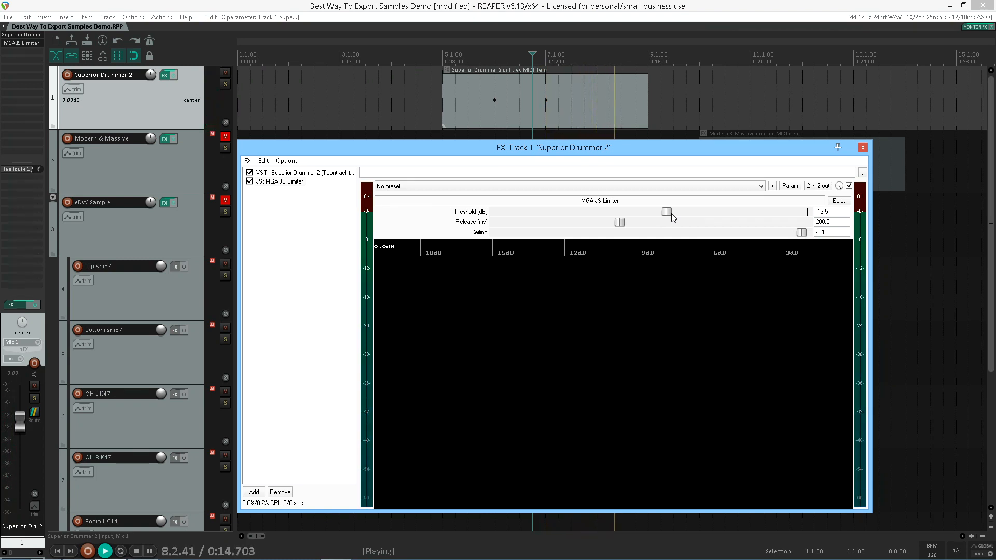
key(space)
key(space)
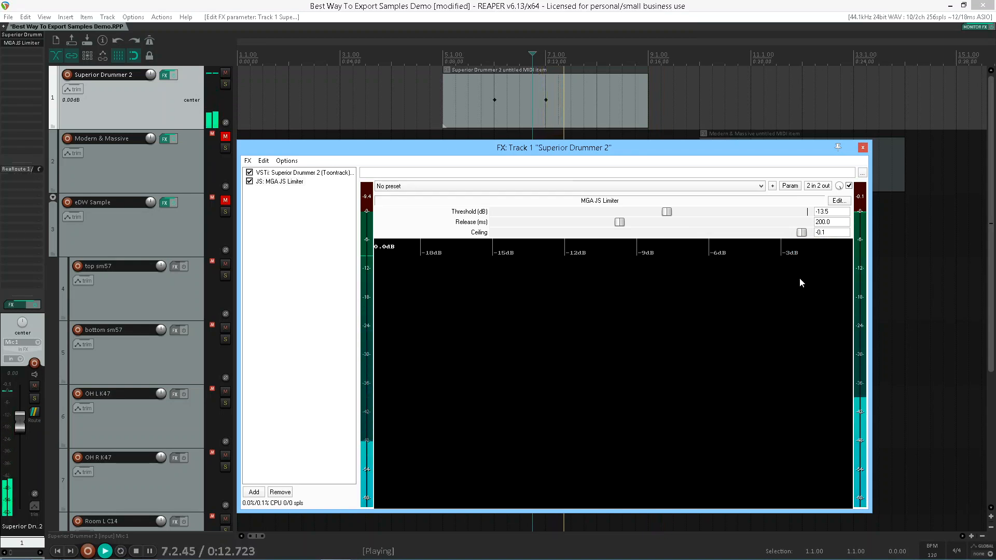
key(space)
key(space)
key(space)
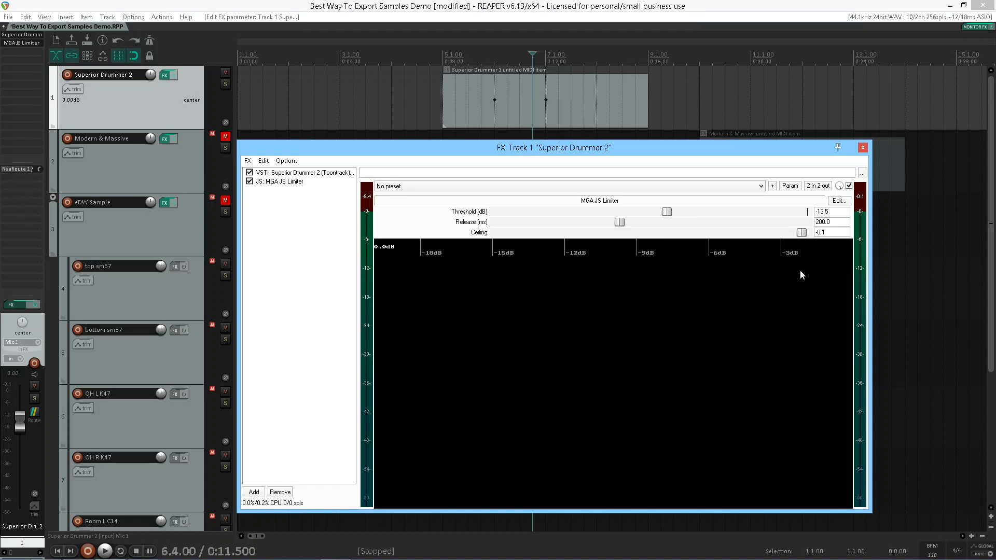
click(862, 147)
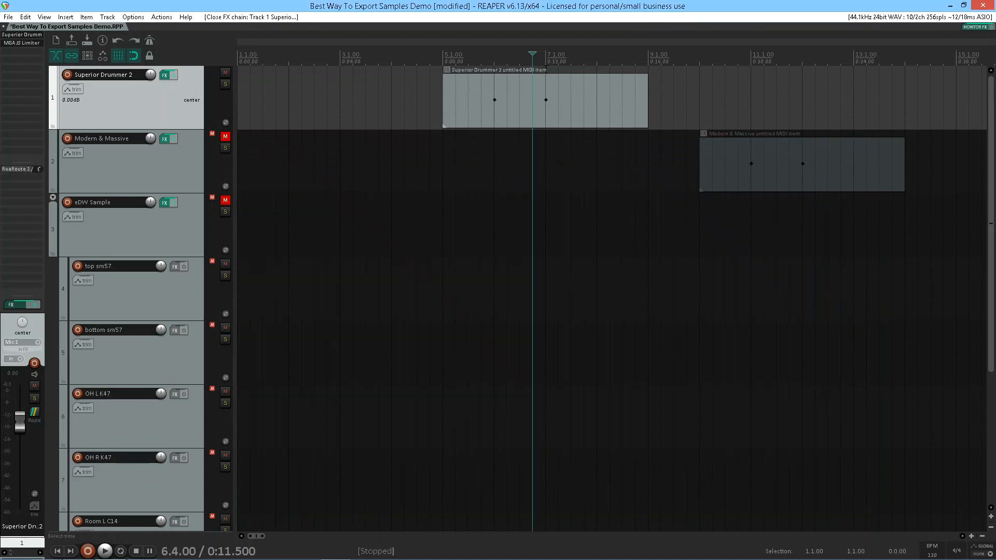
Open the Superior Drummer 2 MIDI item to check the note at bar 7, and close the editor.
scroll(572, 104, up, 5)
double_click(611, 114)
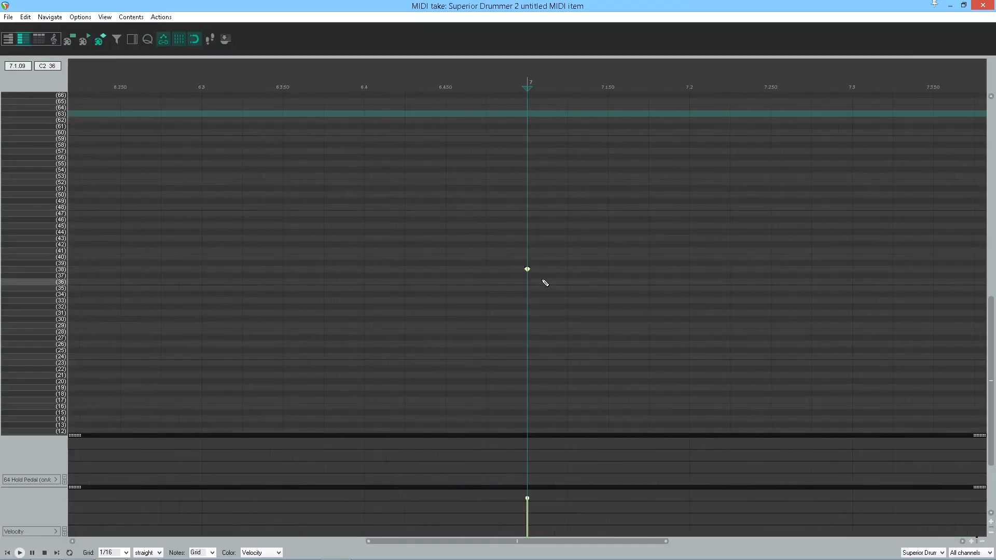
click(983, 6)
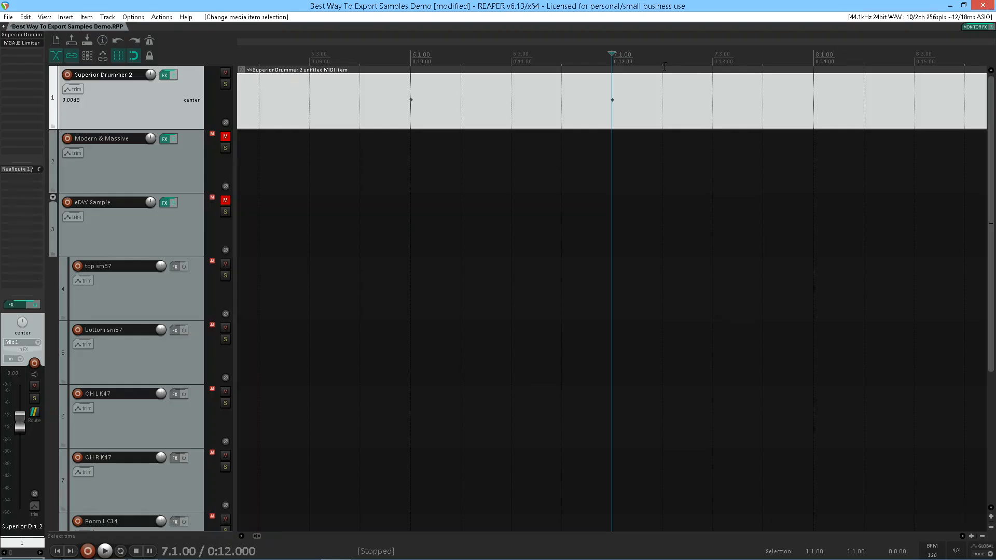
Select the time range 7.1.00 to 8.2.00 and play the hit from 6.4.00 to judge how long it rings.
drag(611, 67, 740, 84)
scroll(663, 83, down, 4)
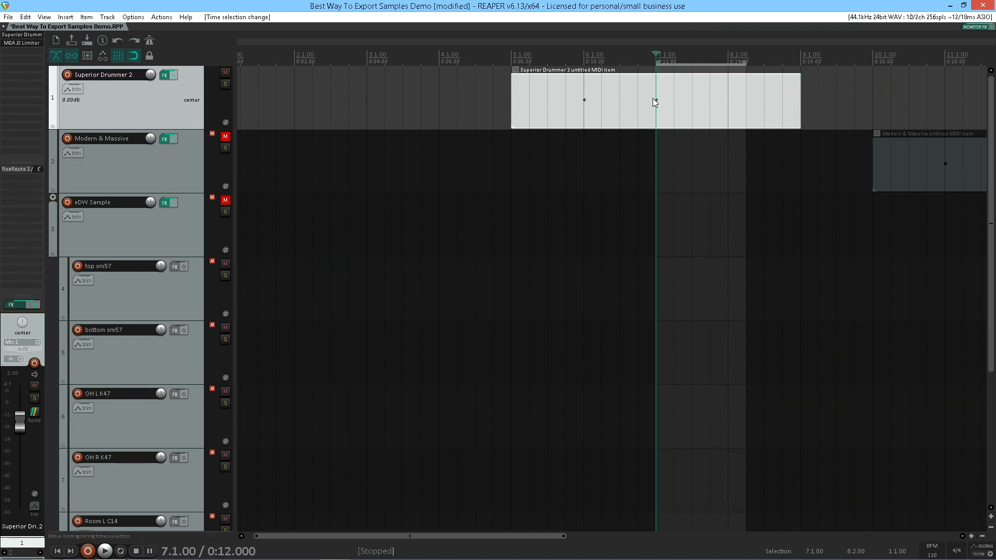
click(726, 55)
click(641, 54)
key(space)
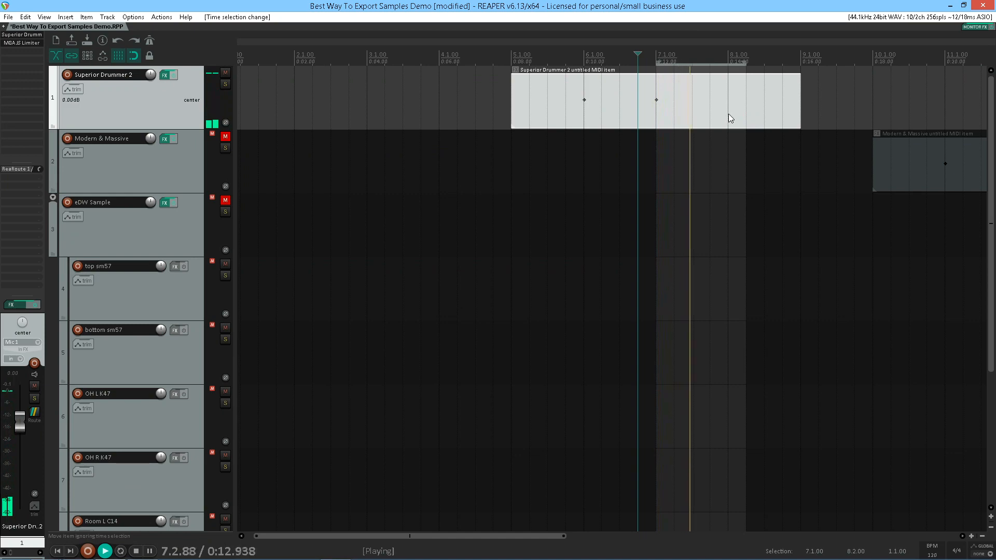
key(space)
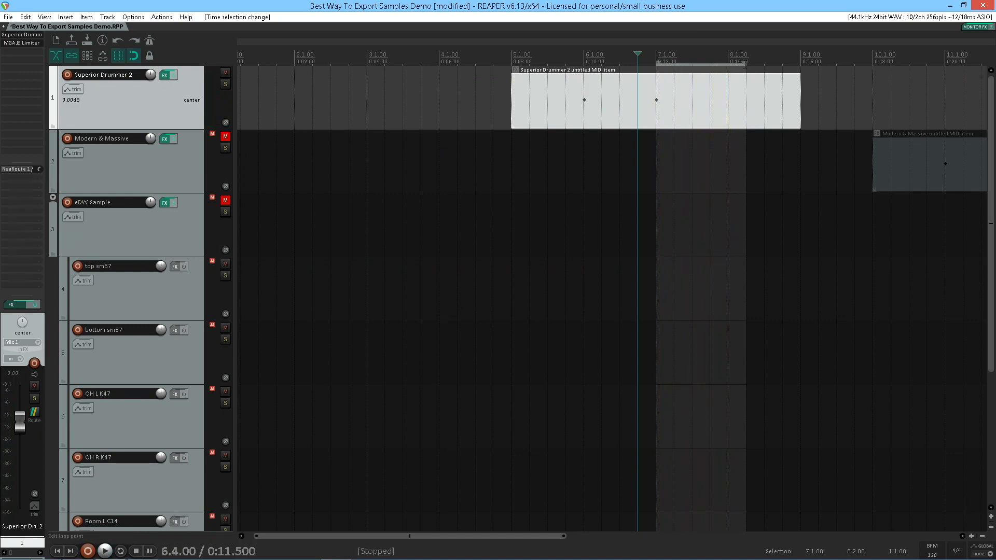
Shorten the time selection to end at 8.1.00, move its start to 6.3.00 and return the start to 7.1.00.
drag(743, 63, 727, 63)
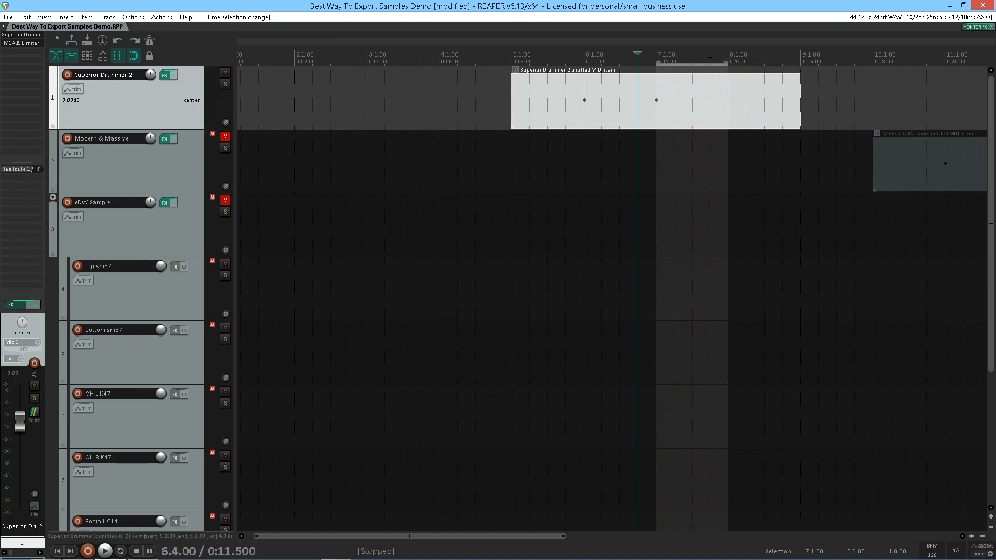
drag(657, 63, 620, 62)
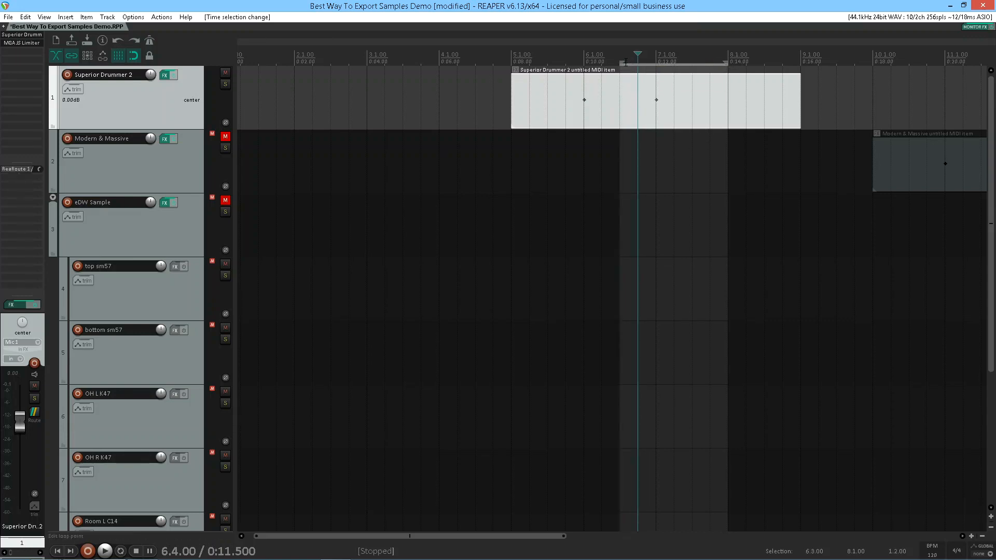
drag(621, 62, 656, 63)
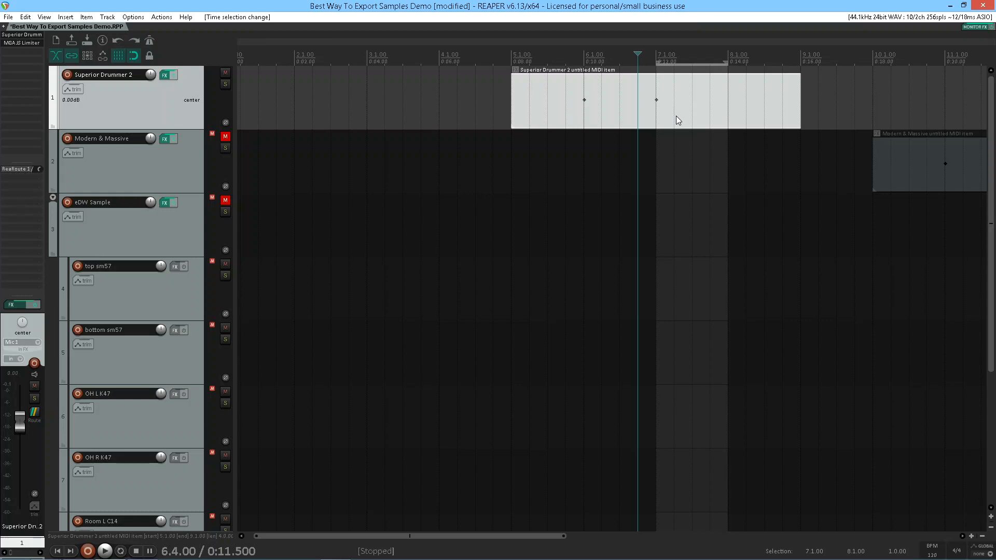
Set up a render of the time selection into the Test Samples folder with the file name sd2snare1.
click(8, 17)
click(37, 183)
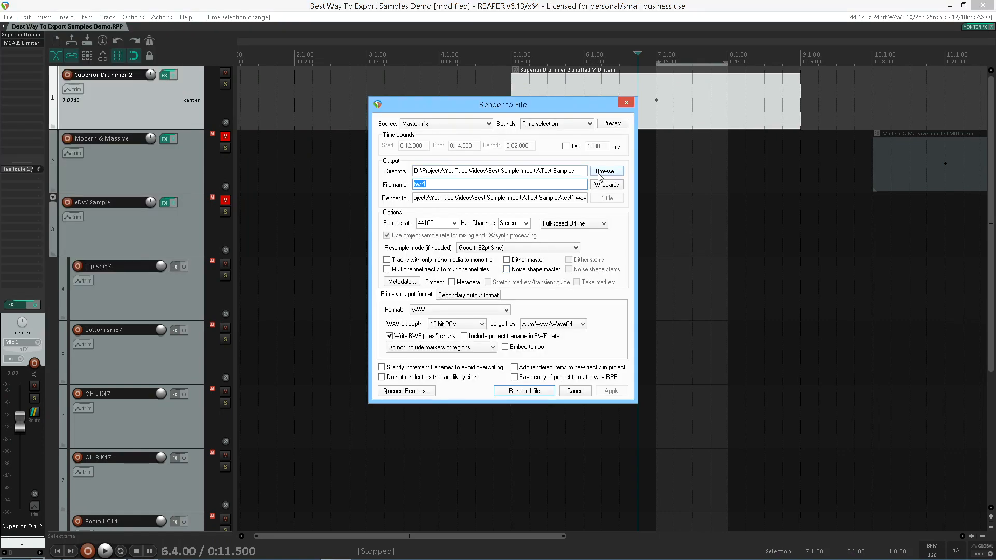
click(599, 176)
click(603, 194)
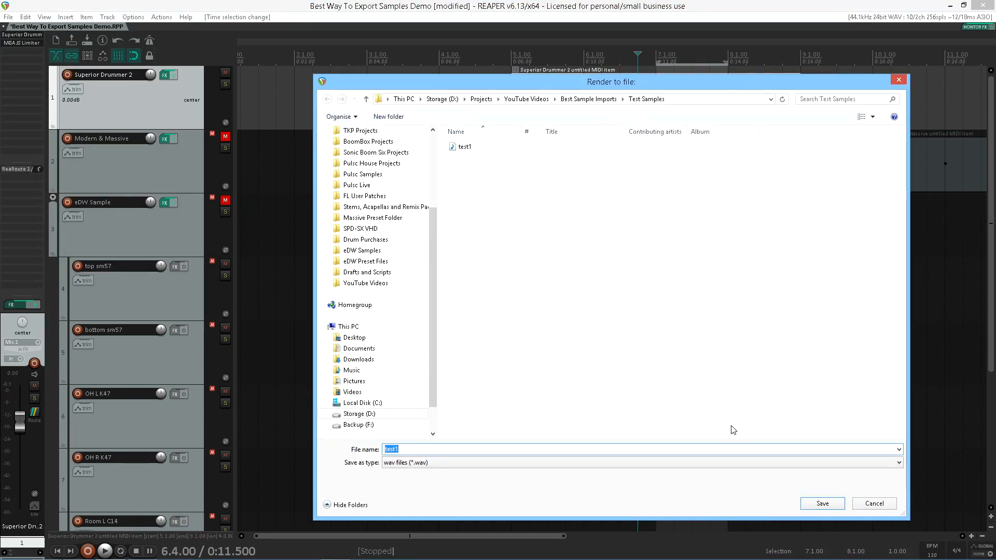
click(837, 506)
click(445, 184)
double_click(445, 183)
text(sd2snare1)
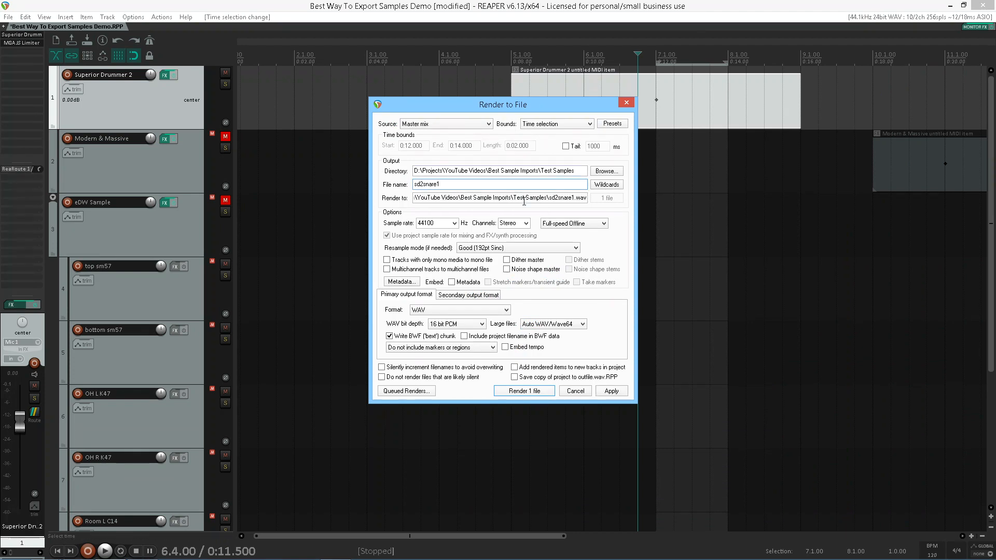
Render sd2snare1 as a 16 bit PCM WAV at 44100 Hz and close the finished render.
click(435, 325)
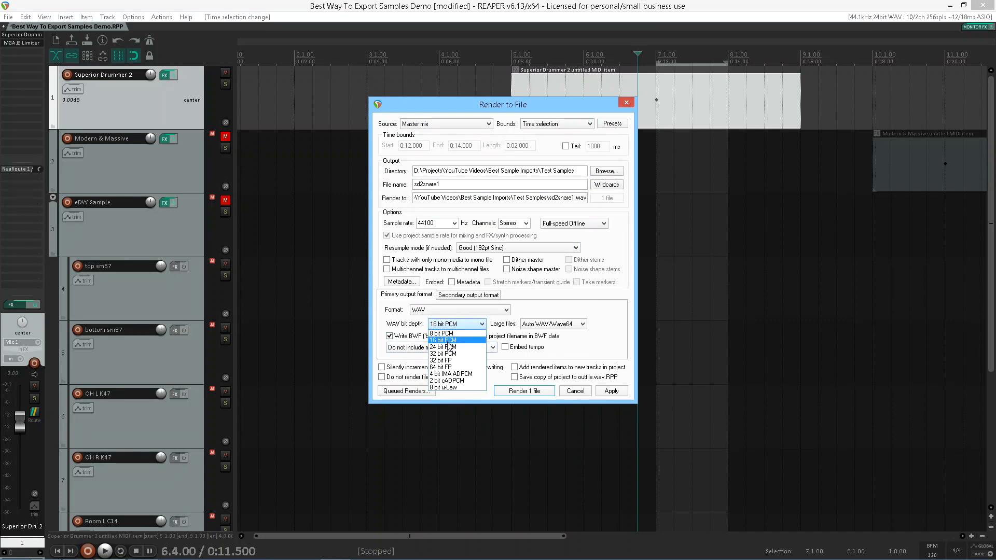
click(449, 342)
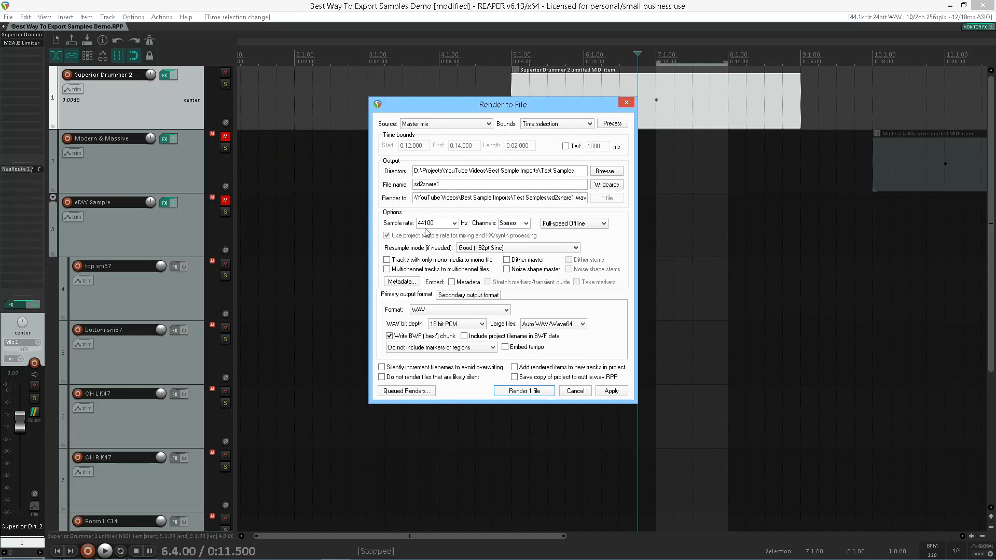
click(454, 223)
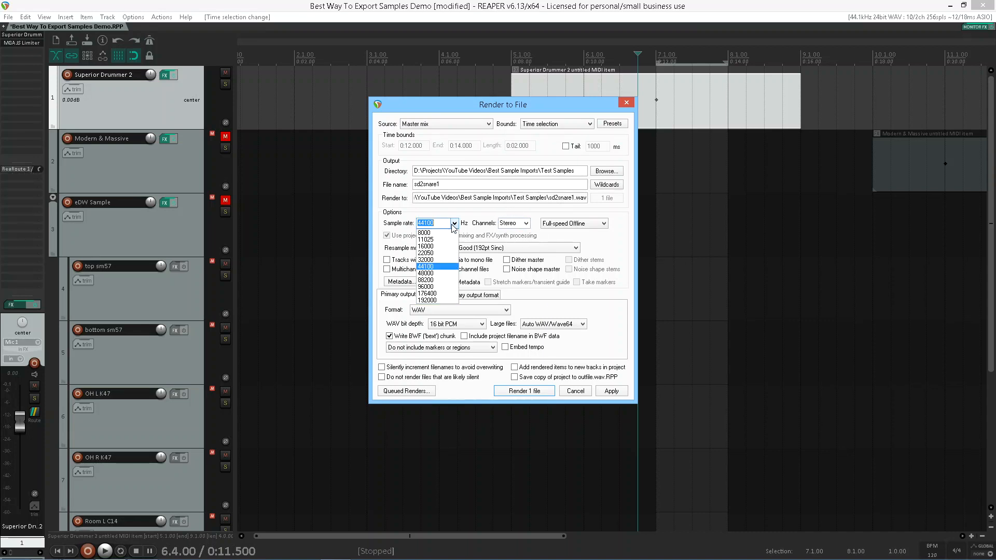
click(433, 267)
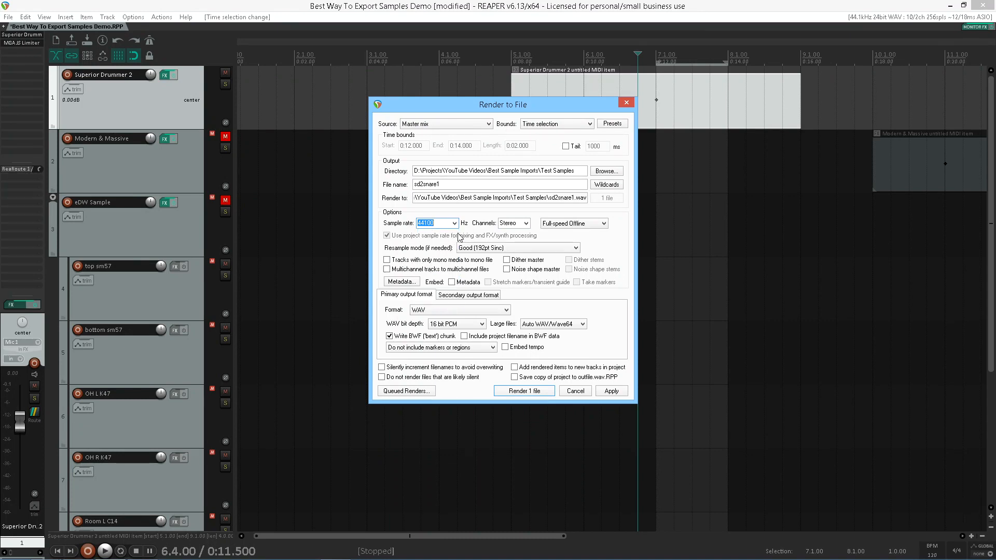
click(523, 390)
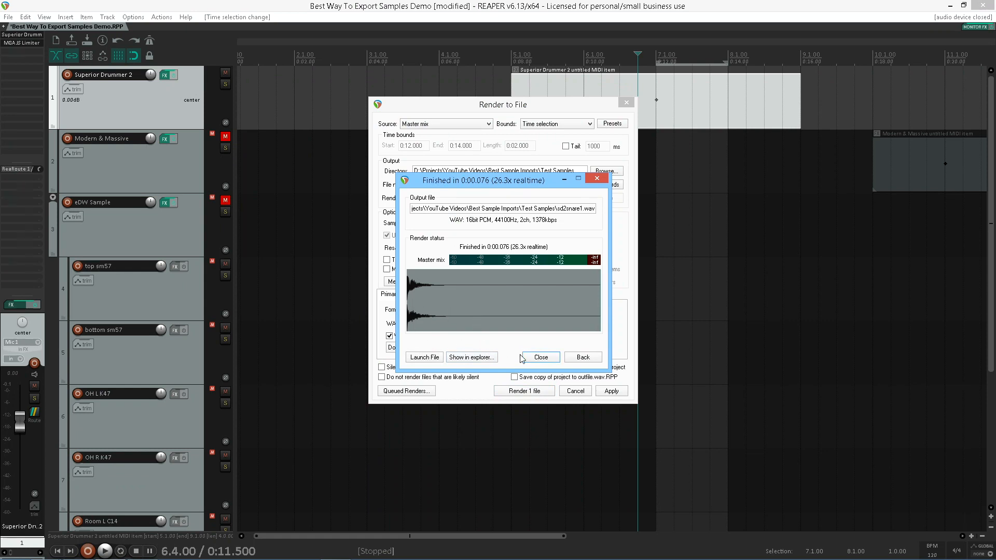
click(541, 357)
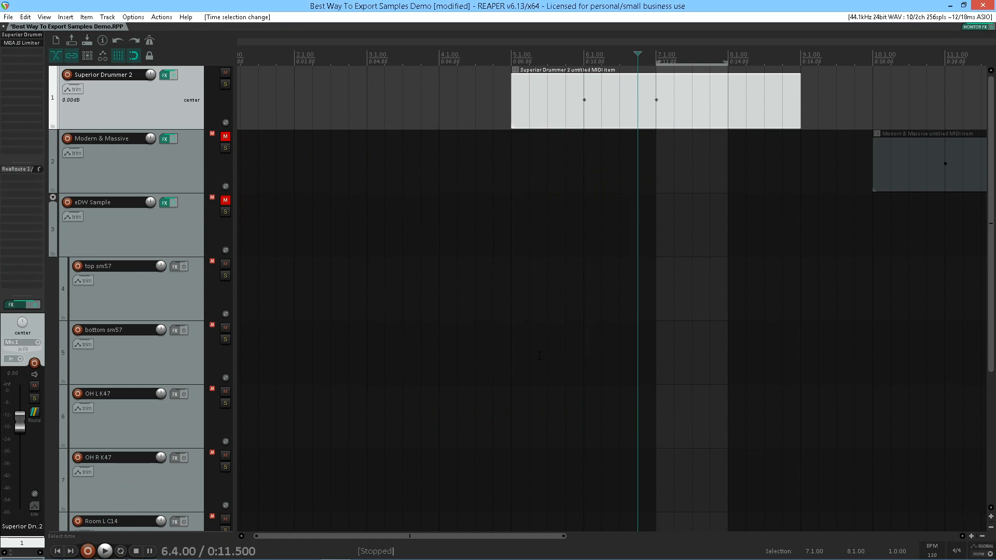